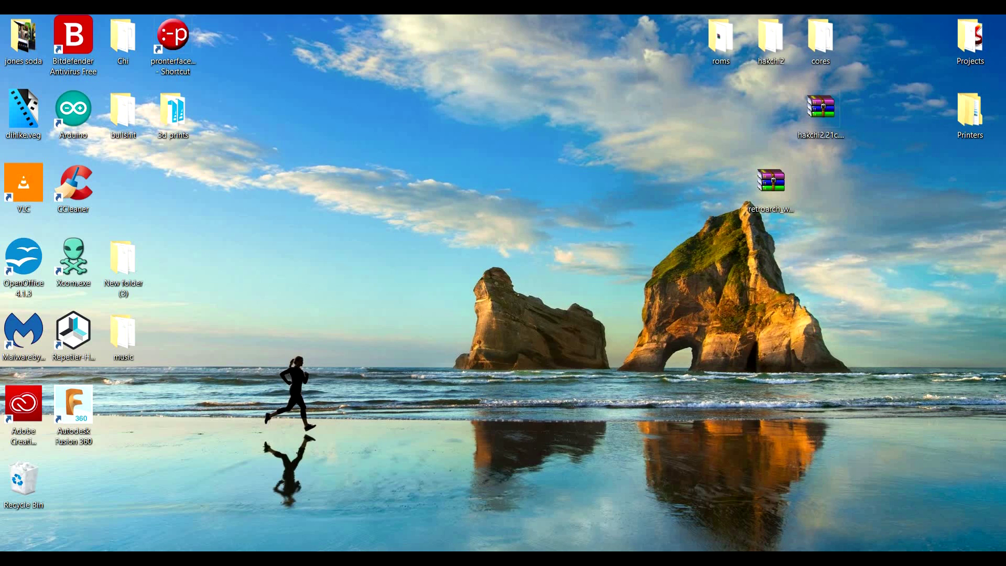
- Leave the hakchi2 and retroarch-clover release pages, then open the hakchi2 folder and run hakchi.exe
{"action": "mouse_move", "coordinate": [729, 559]}
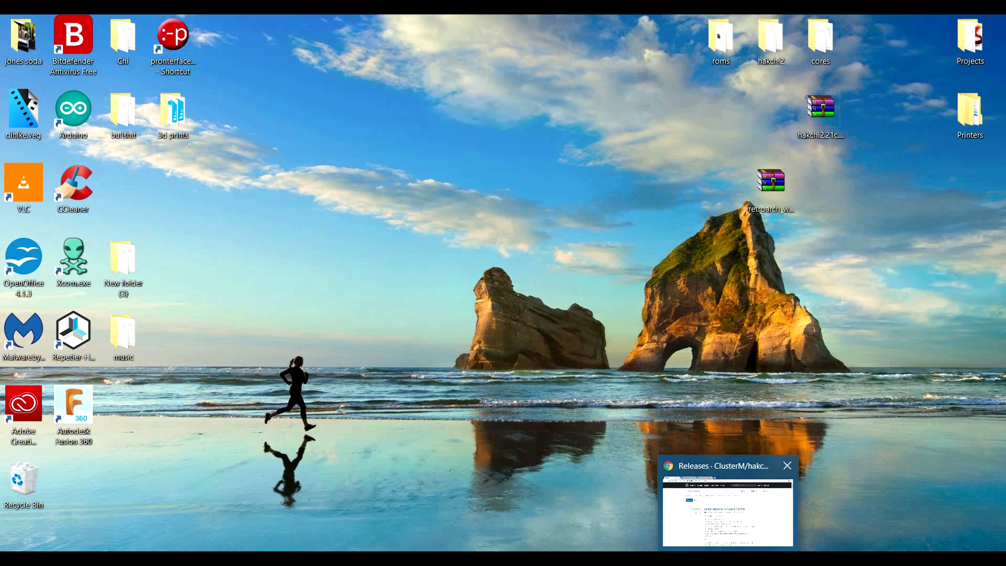
{"action": "left_click", "coordinate": [720, 503]}
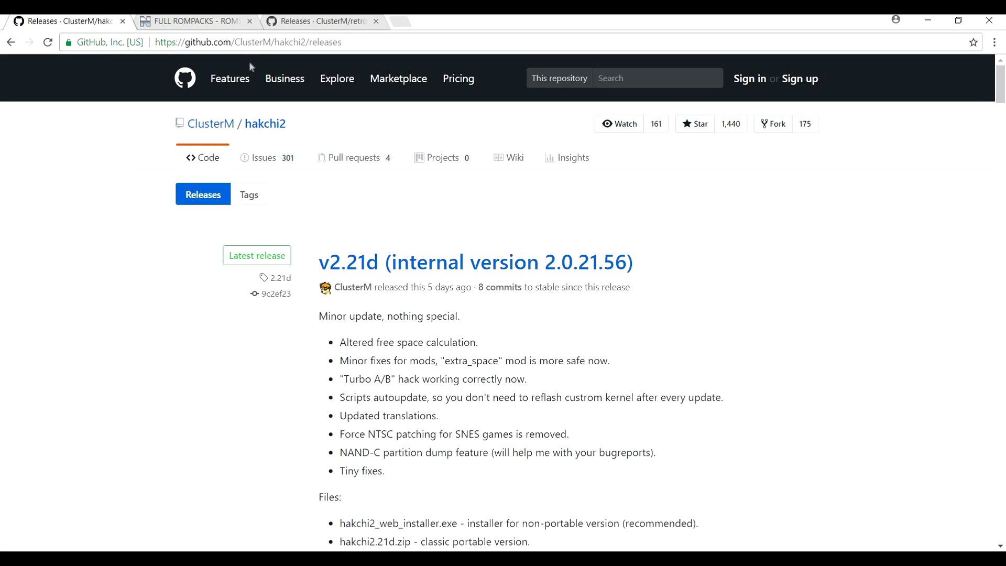
{"action": "left_click", "coordinate": [306, 27]}
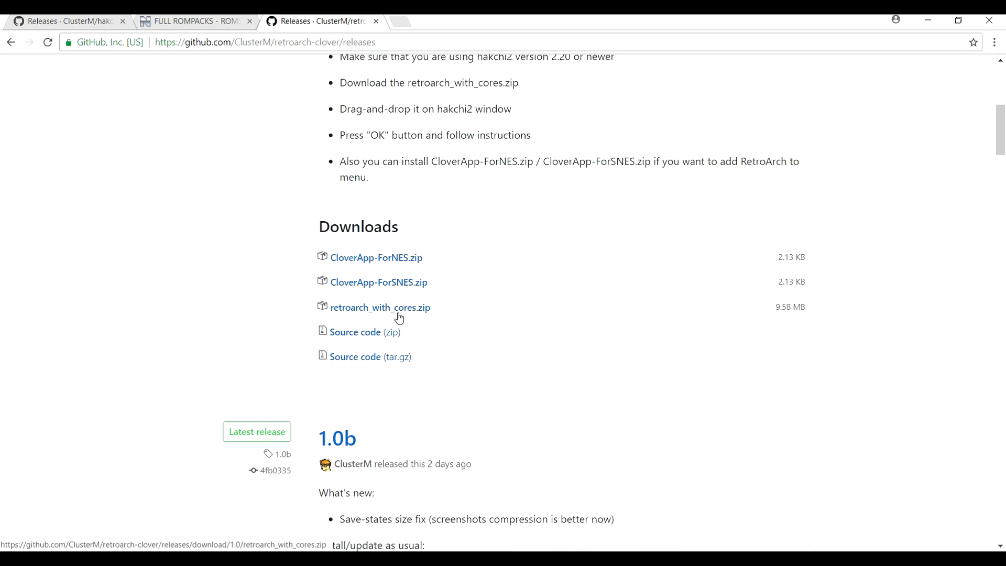
{"action": "left_click", "coordinate": [928, 24]}
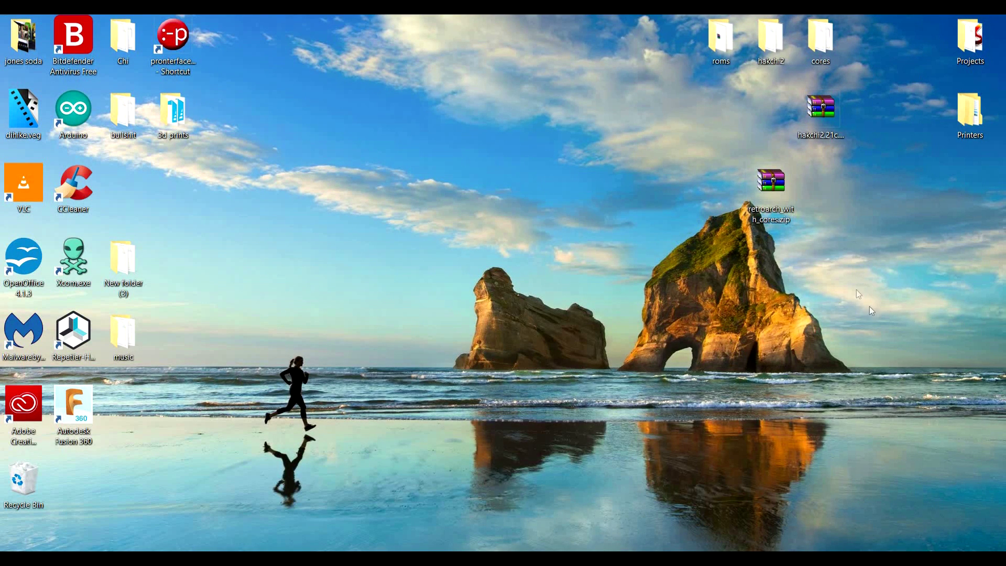
{"action": "double_click", "coordinate": [778, 59]}
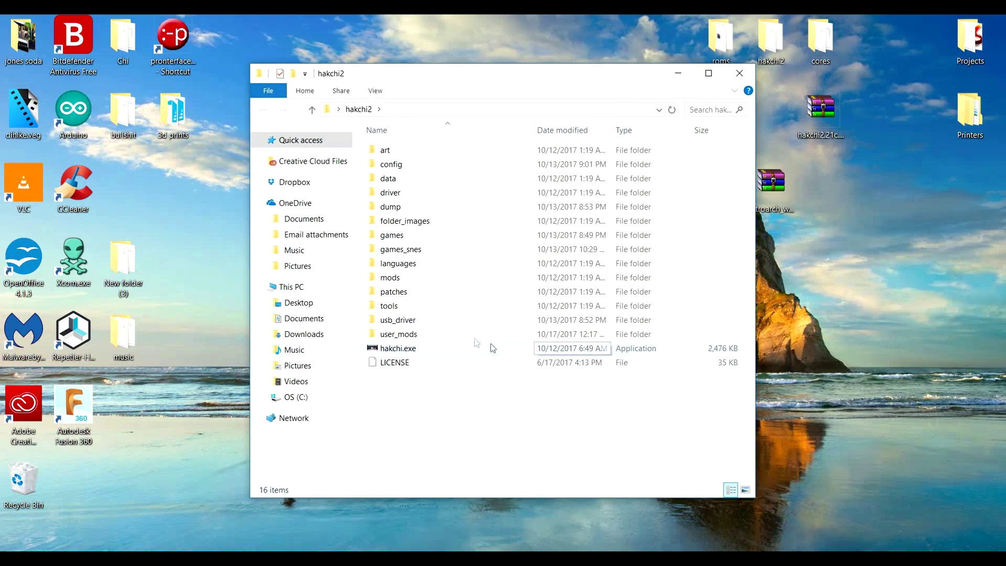
{"action": "double_click", "coordinate": [480, 352]}
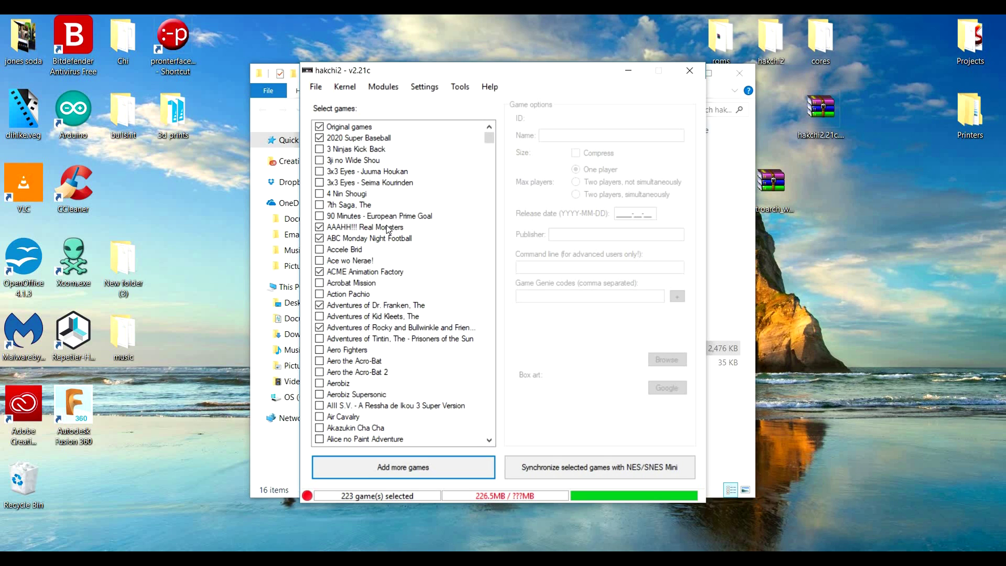
- Check the Kernel menu and preview Tintin and 2020 Super Baseball, ending on Rocky and Bullwinkle
{"action": "left_click", "coordinate": [345, 87]}
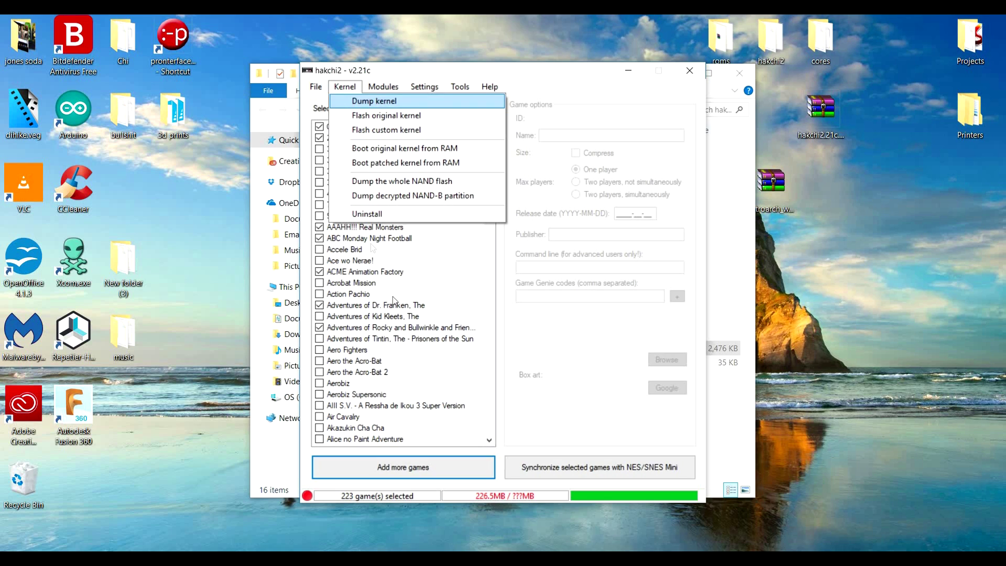
{"action": "left_click", "coordinate": [400, 340]}
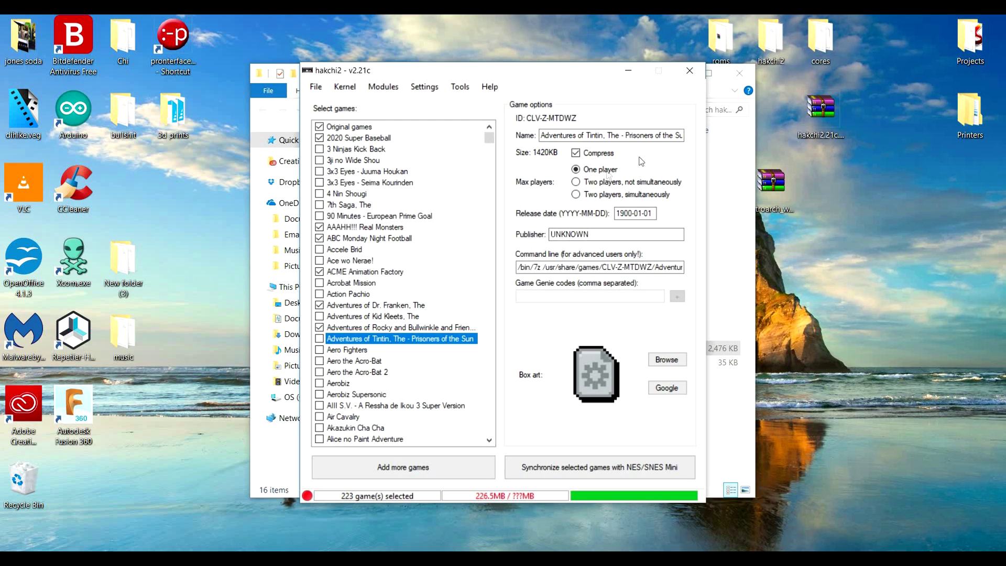
{"action": "left_click", "coordinate": [360, 139]}
{"action": "left_click", "coordinate": [345, 87]}
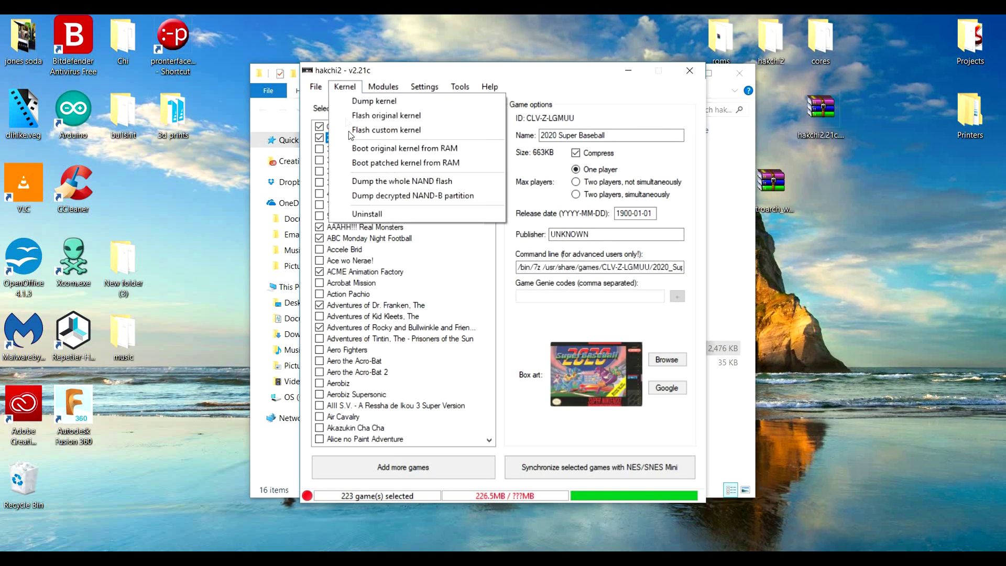
{"action": "left_click", "coordinate": [350, 328]}
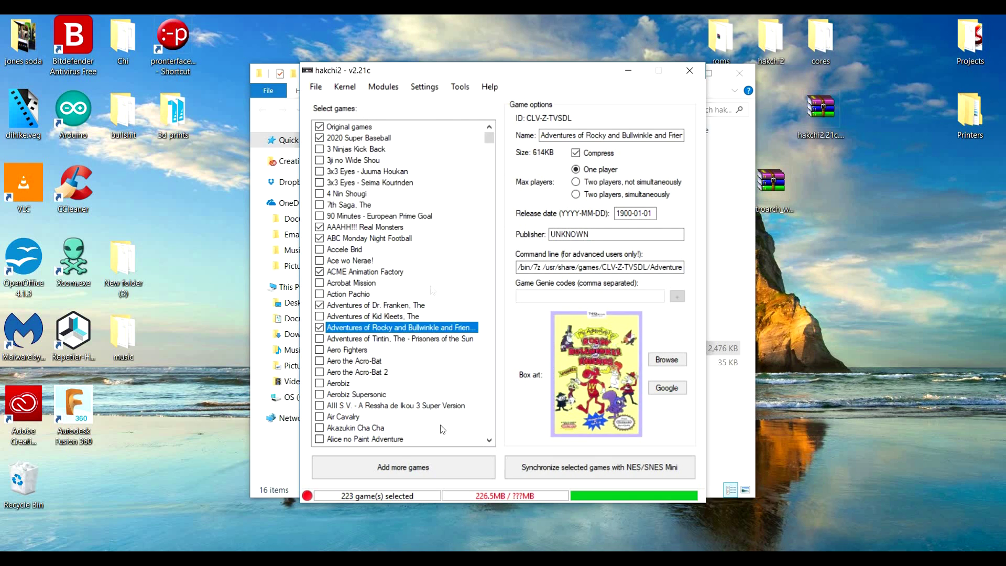
{"action": "left_click", "coordinate": [386, 160]}
{"action": "scroll", "coordinate": [374, 220], "scroll_direction": "down", "scroll_amount": 15}
{"action": "scroll", "coordinate": [373, 217], "scroll_direction": "down", "scroll_amount": 20}
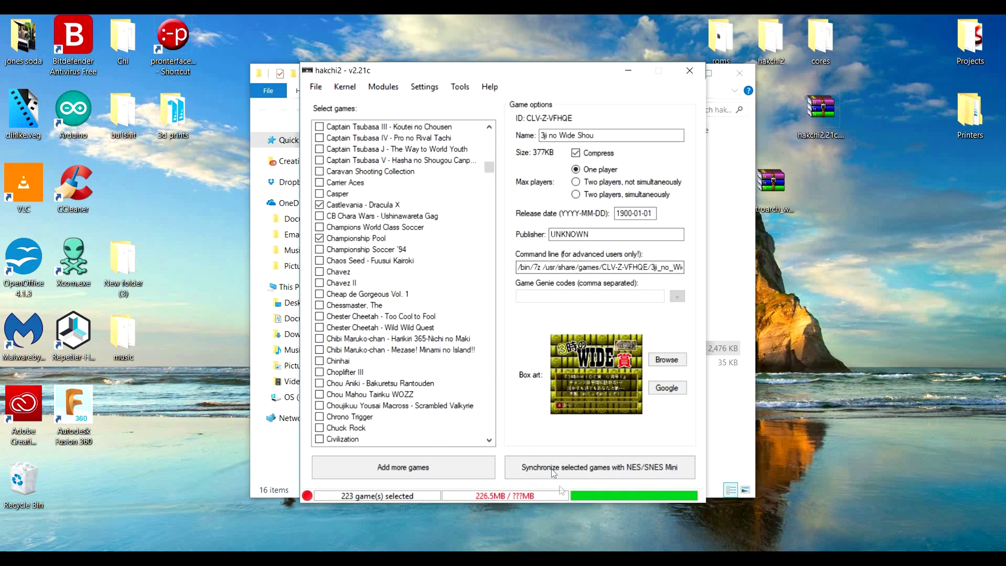
{"action": "left_click", "coordinate": [362, 238]}
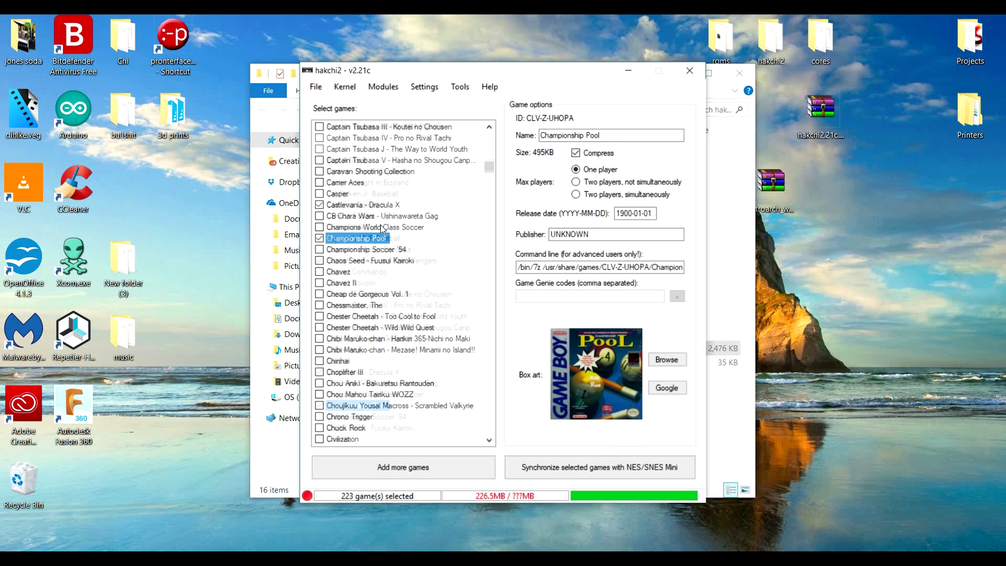
{"action": "scroll", "coordinate": [383, 209], "scroll_direction": "up", "scroll_amount": 15}
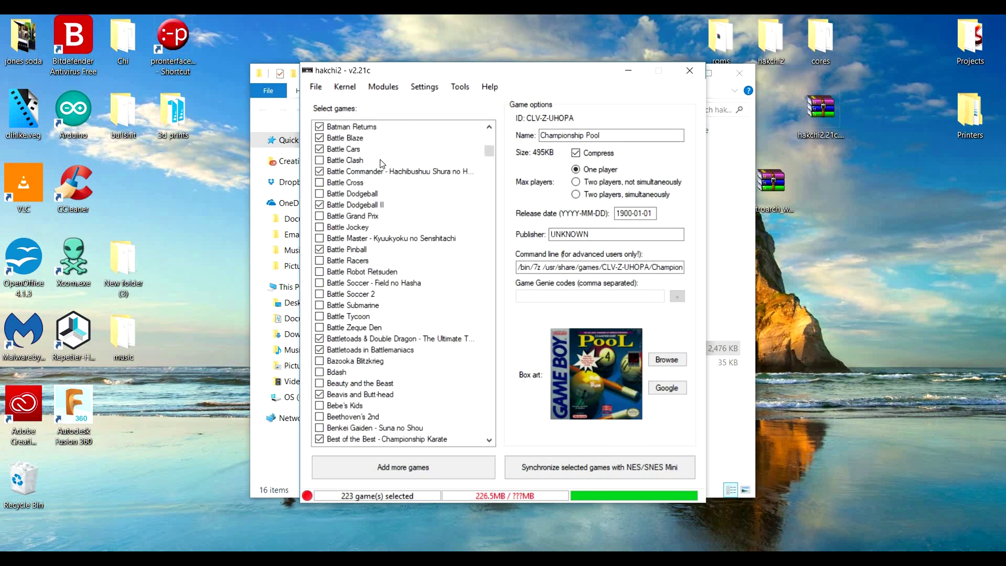
{"action": "scroll", "coordinate": [385, 189], "scroll_direction": "up", "scroll_amount": 10}
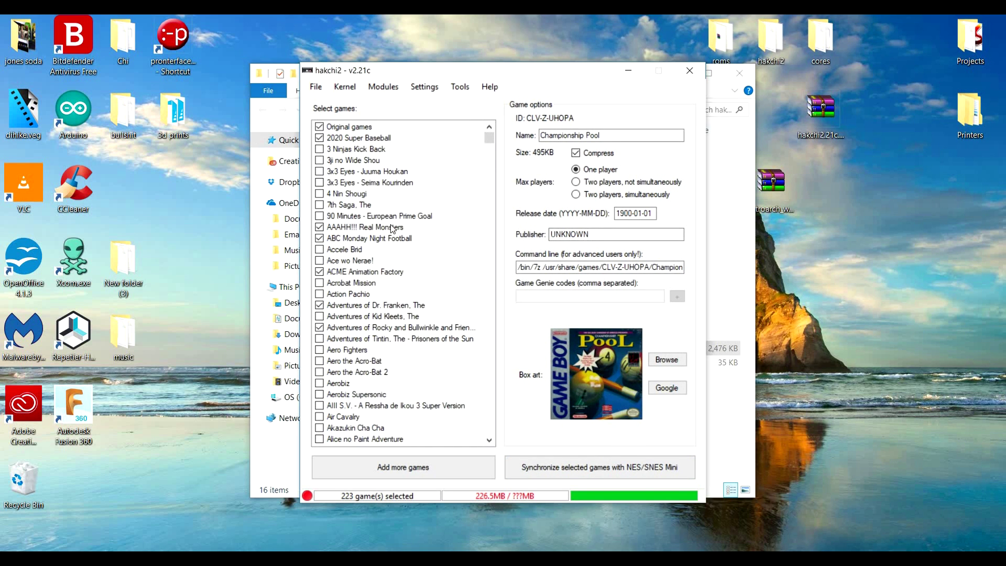
{"action": "left_click", "coordinate": [393, 228]}
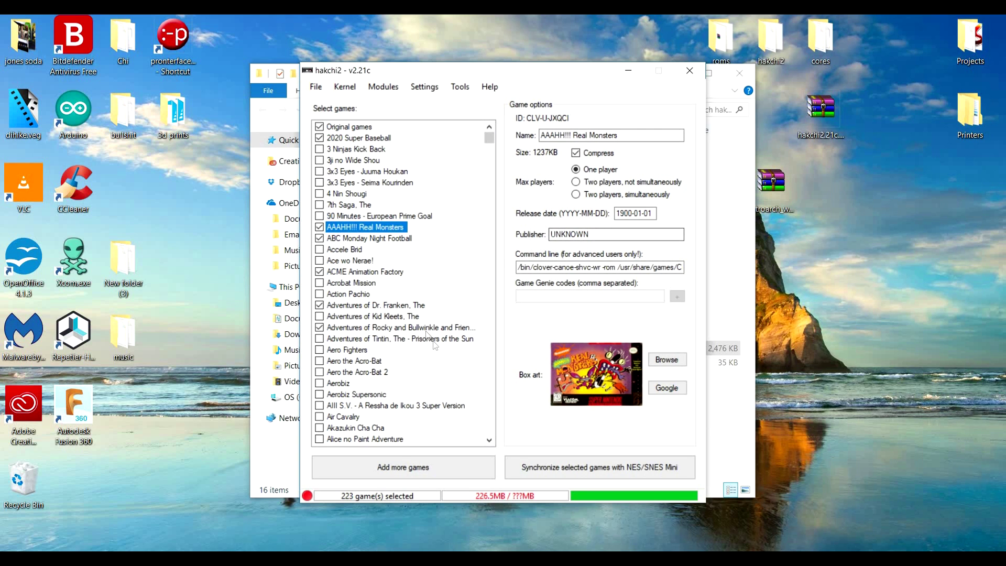
{"action": "left_click", "coordinate": [409, 327]}
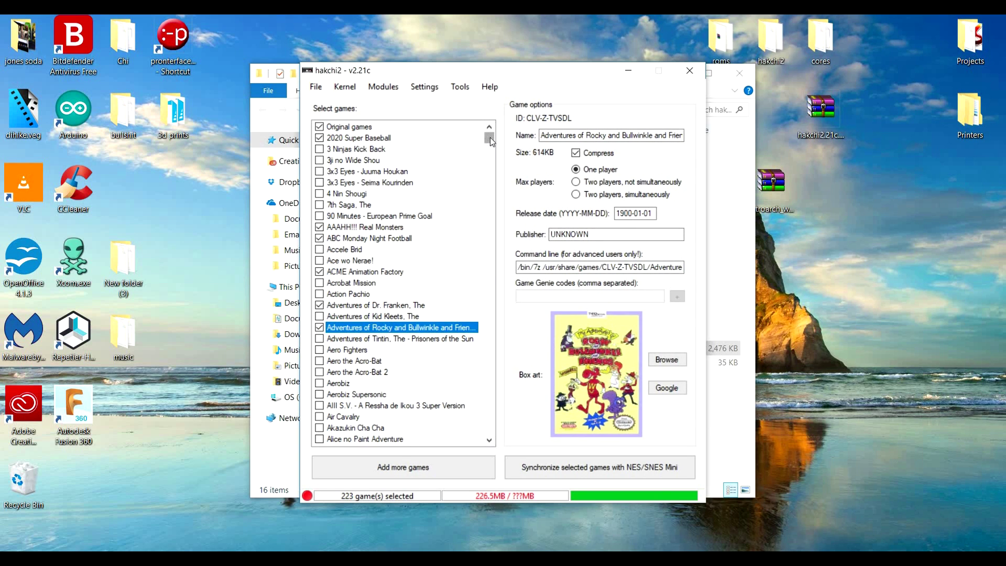
{"action": "mouse_move", "coordinate": [490, 137]}
{"action": "left_mouse_down"}
{"action": "mouse_move", "coordinate": [489, 430]}
{"action": "mouse_move", "coordinate": [505, 142]}
{"action": "left_mouse_up"}
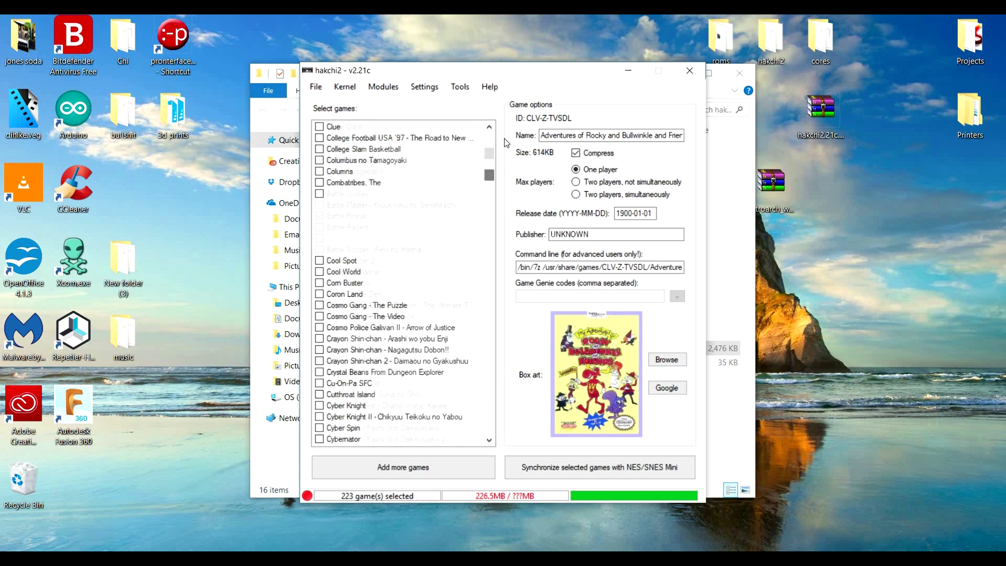
- Close the hakchi2 folder window and drop the retroarch zip onto hakchi2
{"action": "left_click", "coordinate": [740, 80]}
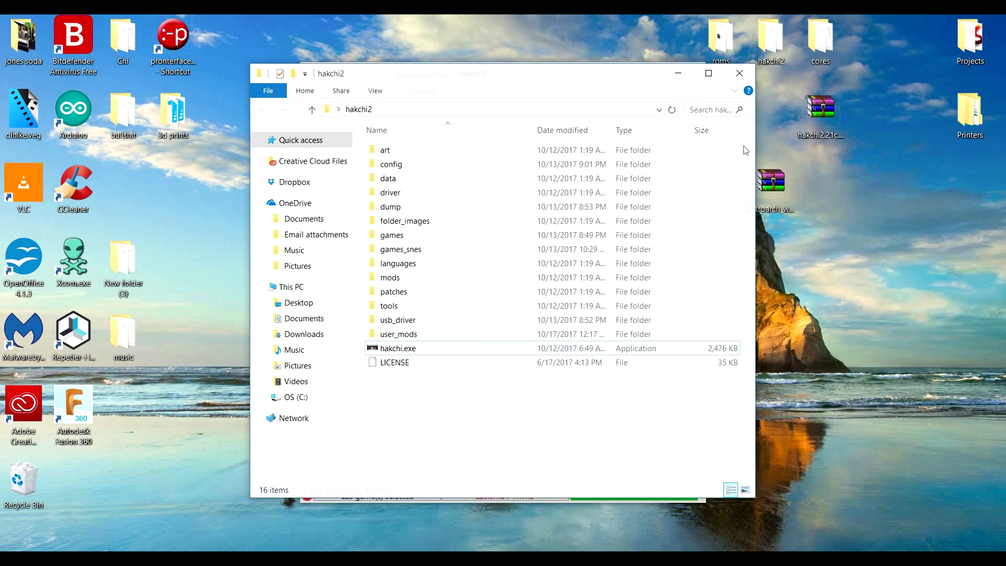
{"action": "left_click", "coordinate": [747, 74]}
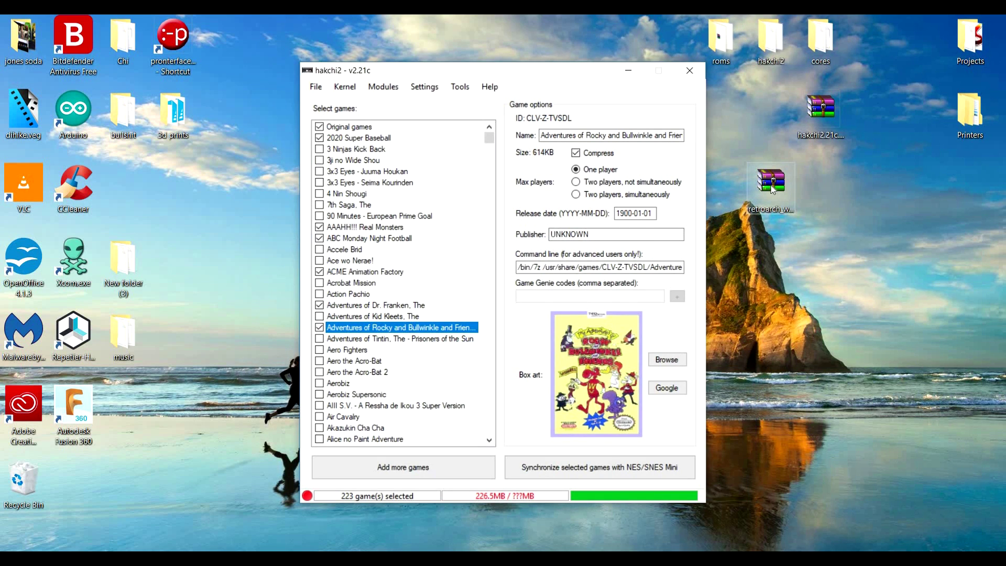
{"action": "left_click_drag", "start_coordinate": [758, 204], "coordinate": [602, 195]}
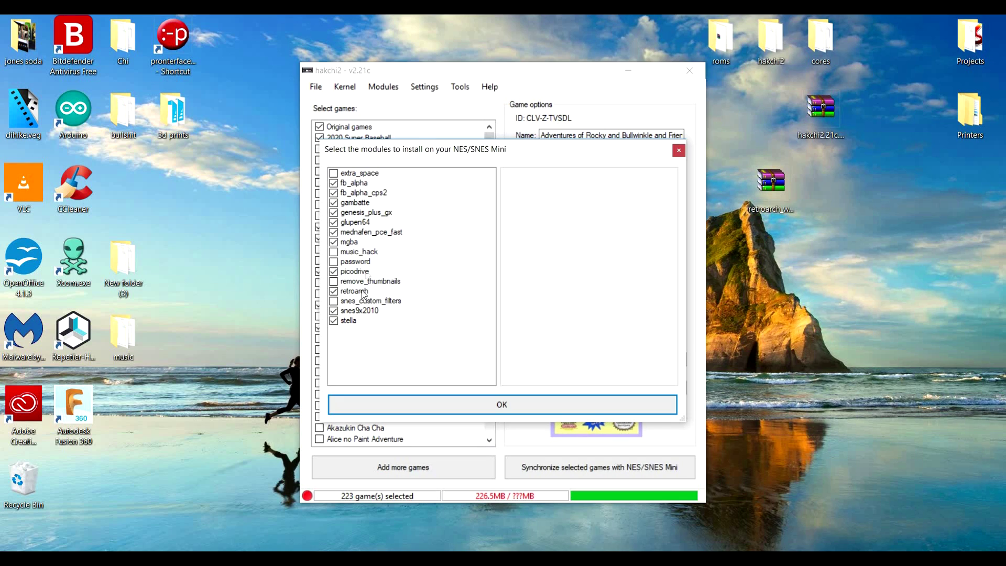
- Accept the default modules after reading extra_space, then cancel the install at the console wait
{"action": "left_click", "coordinate": [334, 174]}
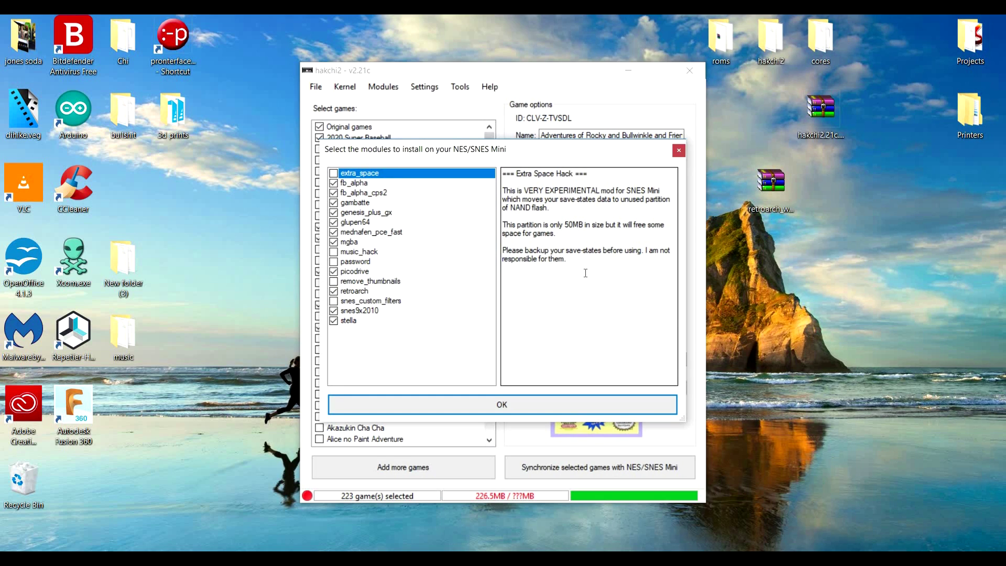
{"action": "left_click", "coordinate": [546, 401]}
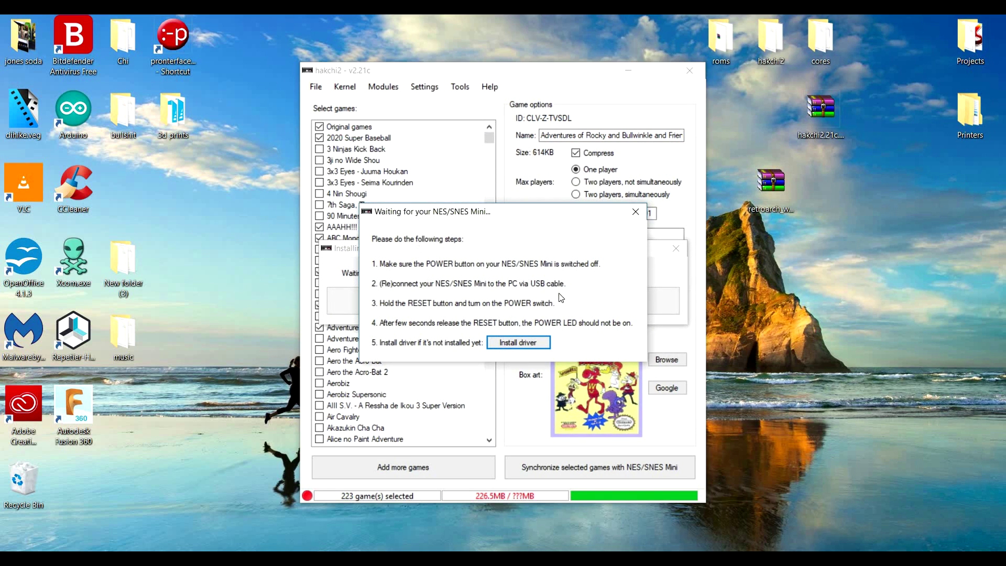
{"action": "left_click", "coordinate": [635, 211]}
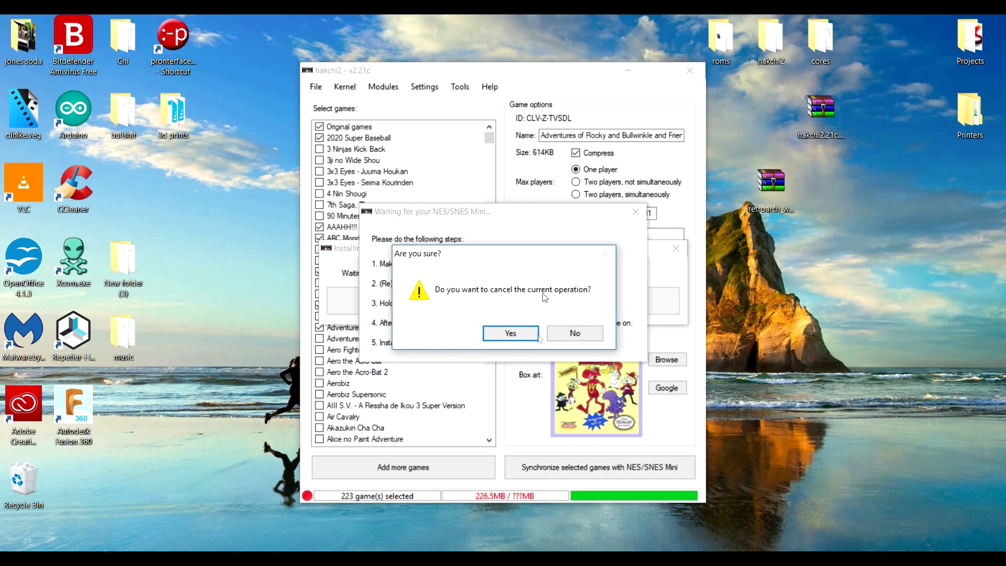
{"action": "left_click", "coordinate": [510, 334]}
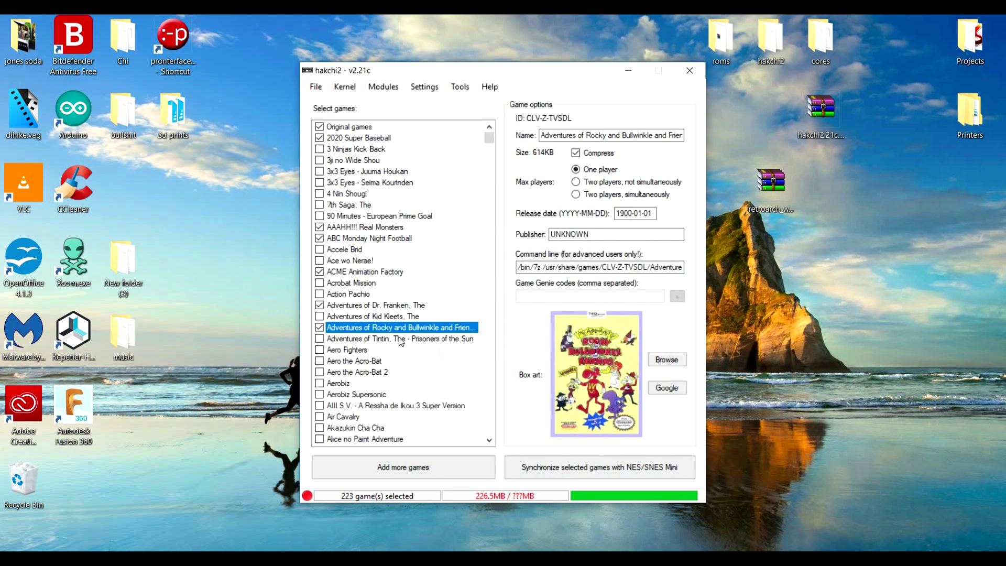
- Preview Kid Kleets, Dr. Franken and AIII S.V., then drag across the list to deselect everything
{"action": "left_click", "coordinate": [382, 316]}
{"action": "left_click", "coordinate": [376, 306]}
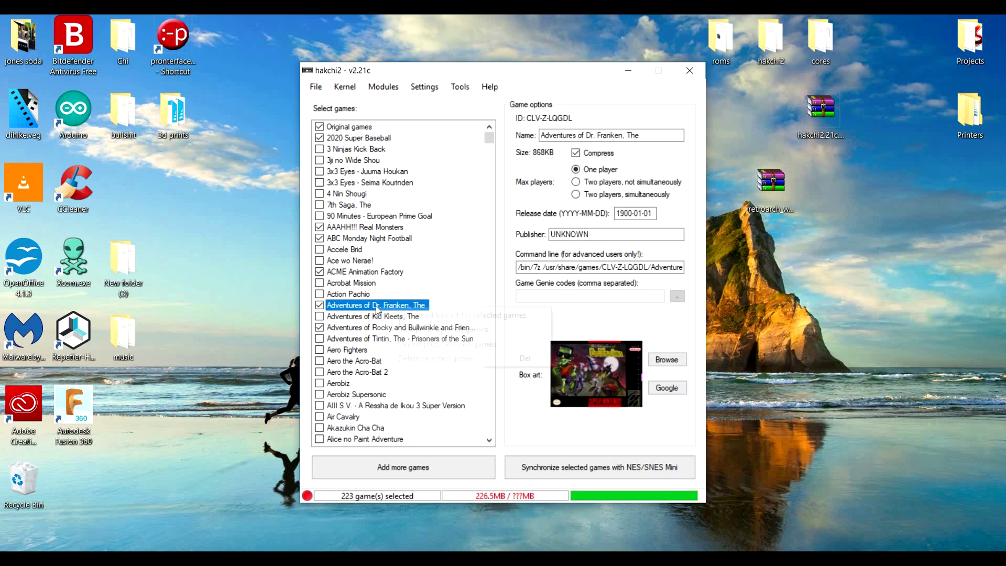
{"action": "right_click", "coordinate": [376, 307]}
{"action": "left_click", "coordinate": [452, 406]}
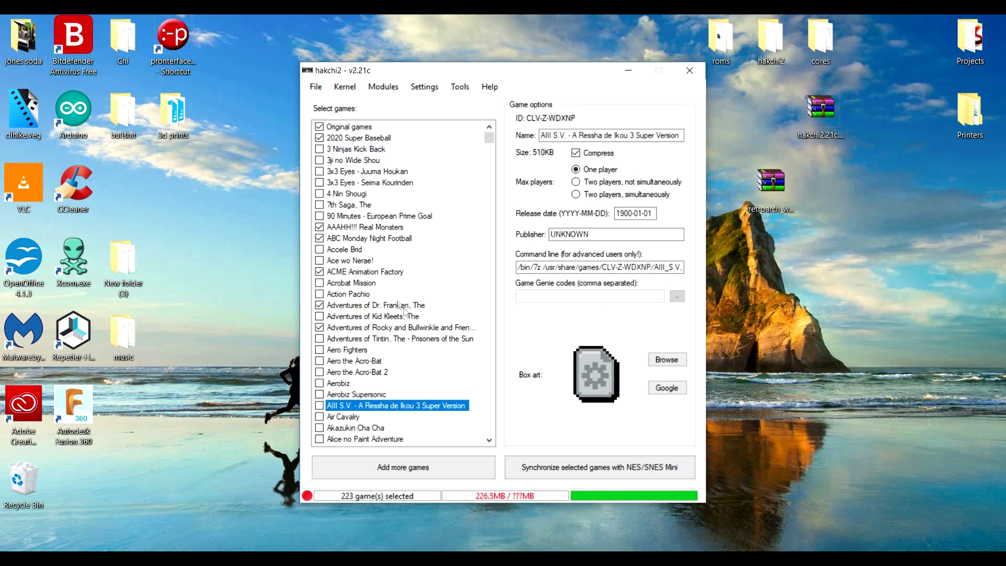
{"action": "left_click_drag", "start_coordinate": [428, 373], "coordinate": [418, 281]}
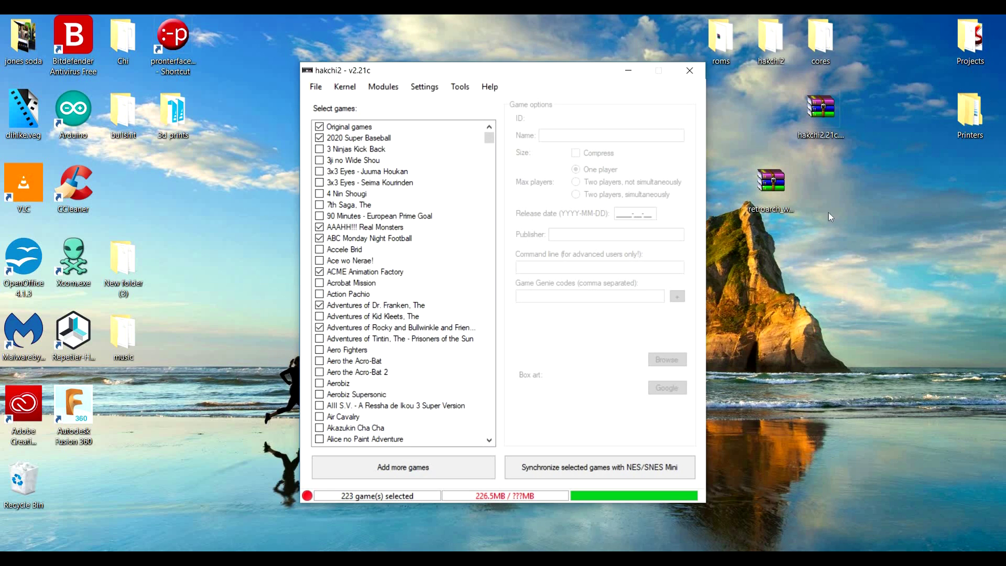
- Open roms, move its window aside, then open GoodN64v3.14 [Goodmerged] and scroll its archives
{"action": "double_click", "coordinate": [721, 40]}
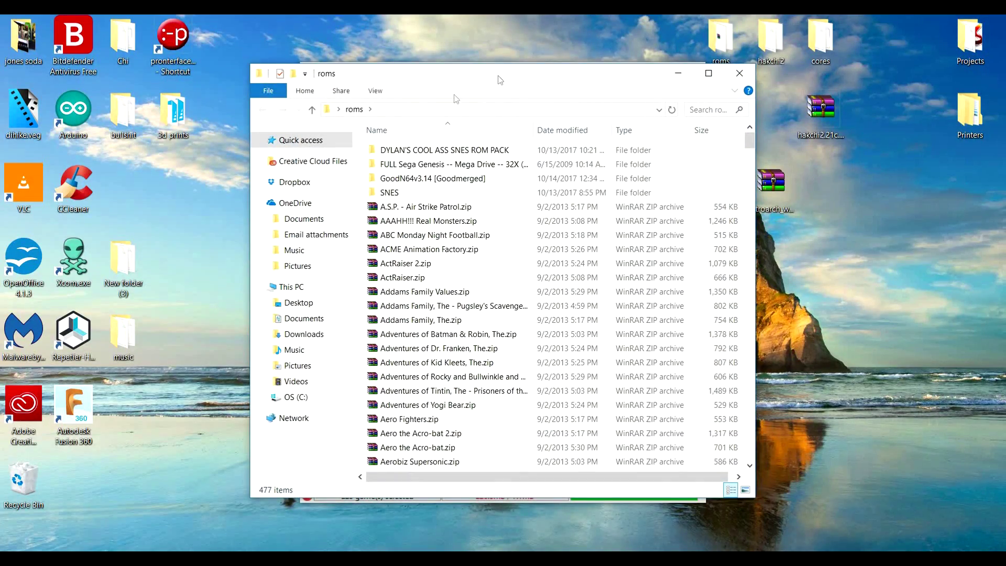
{"action": "left_click_drag", "start_coordinate": [363, 73], "coordinate": [576, 84]}
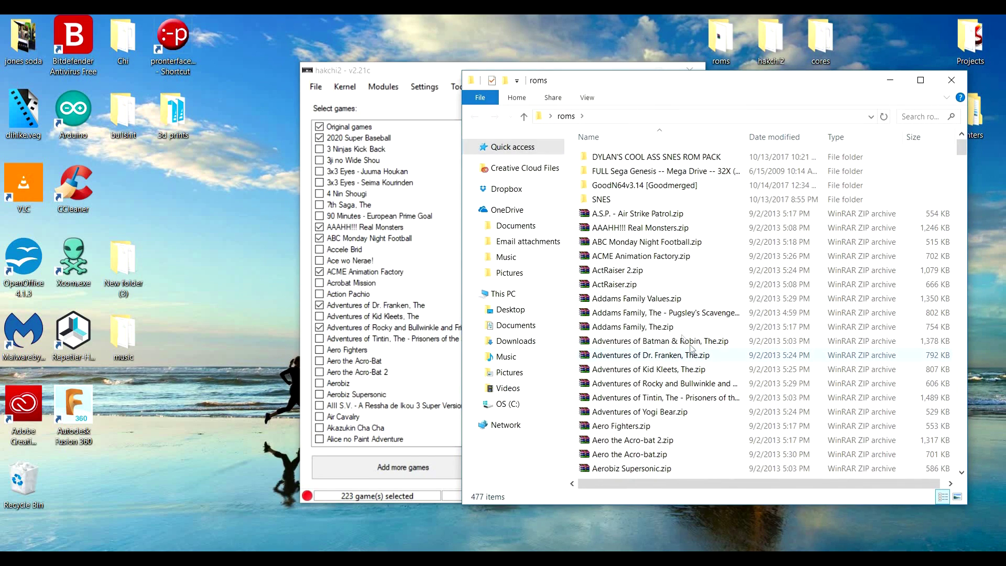
{"action": "double_click", "coordinate": [632, 185]}
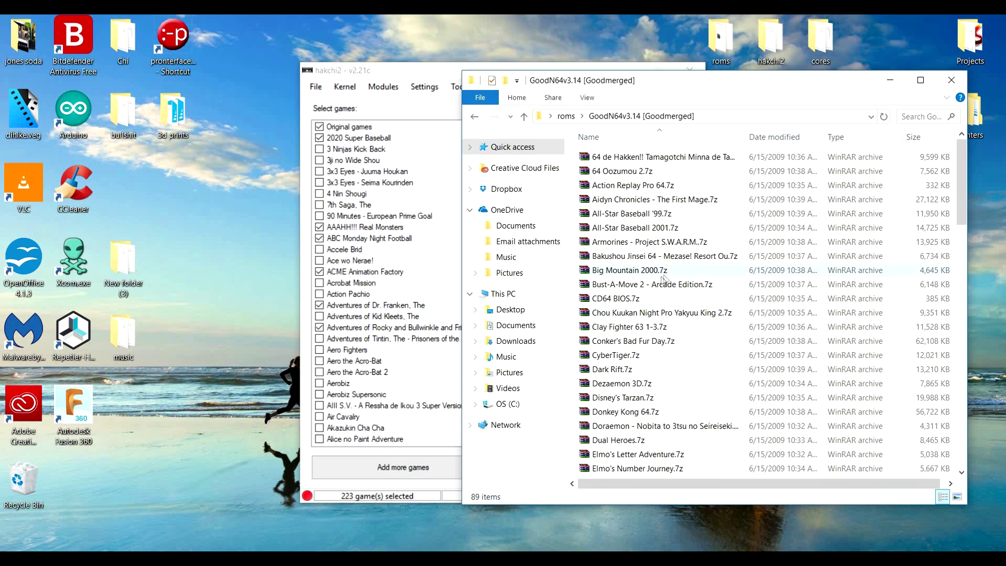
{"action": "scroll", "coordinate": [660, 281], "scroll_direction": "down", "scroll_amount": 3}
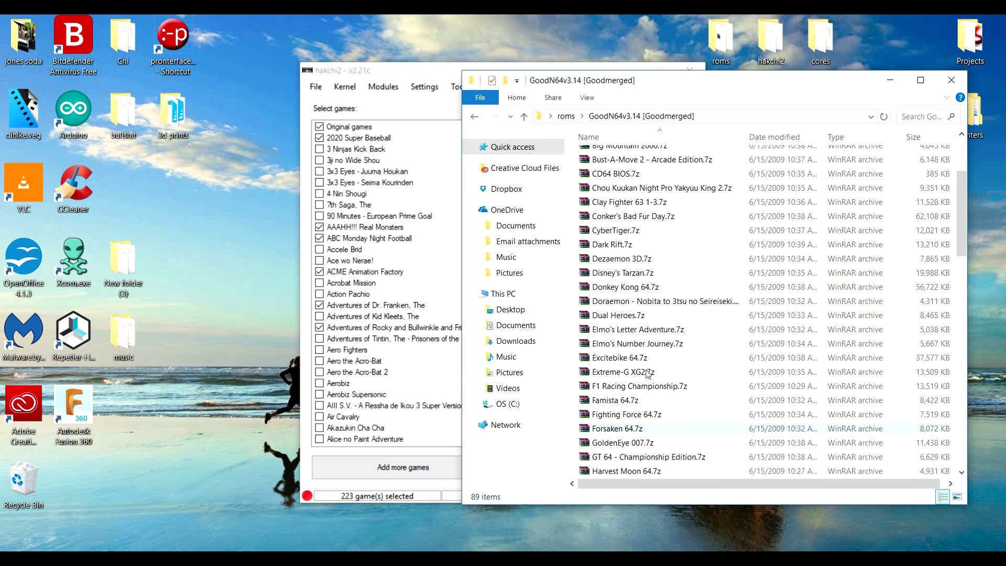
- Inspect GoldenEye 007.7z's (E) [t1] and (E) [!] ROMs, then go back to the GoodN64 listing
{"action": "double_click", "coordinate": [637, 443]}
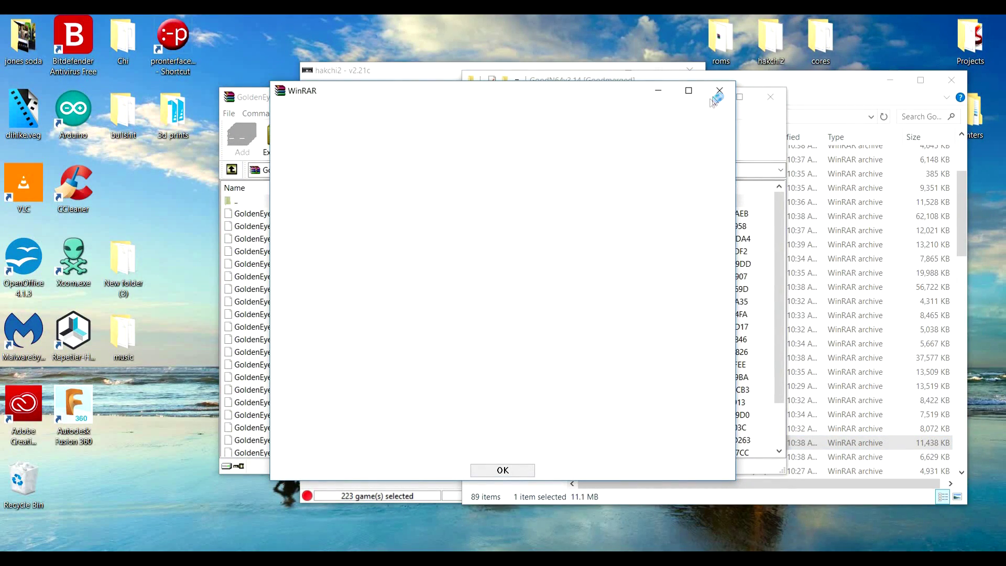
{"action": "left_click", "coordinate": [720, 92]}
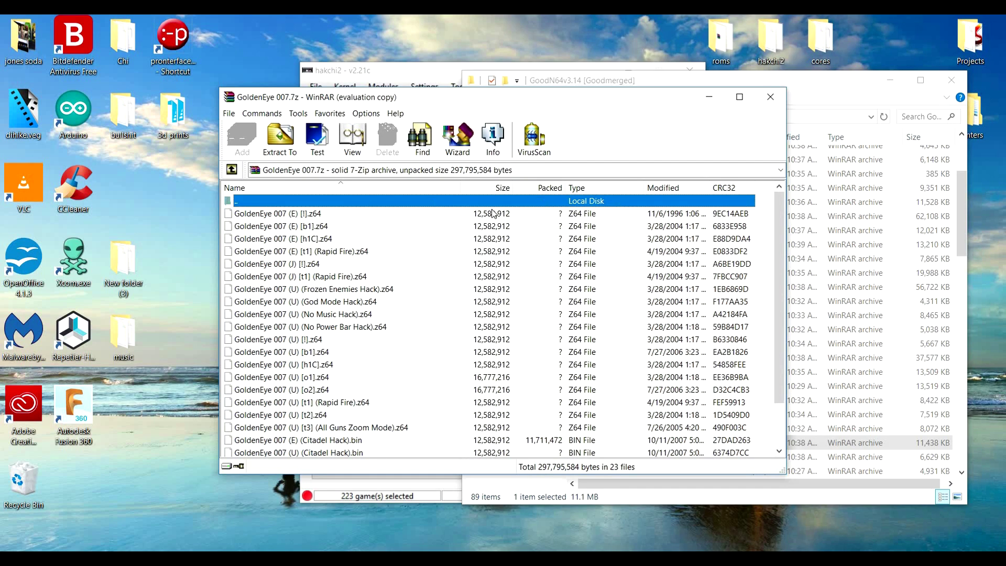
{"action": "left_click", "coordinate": [401, 251]}
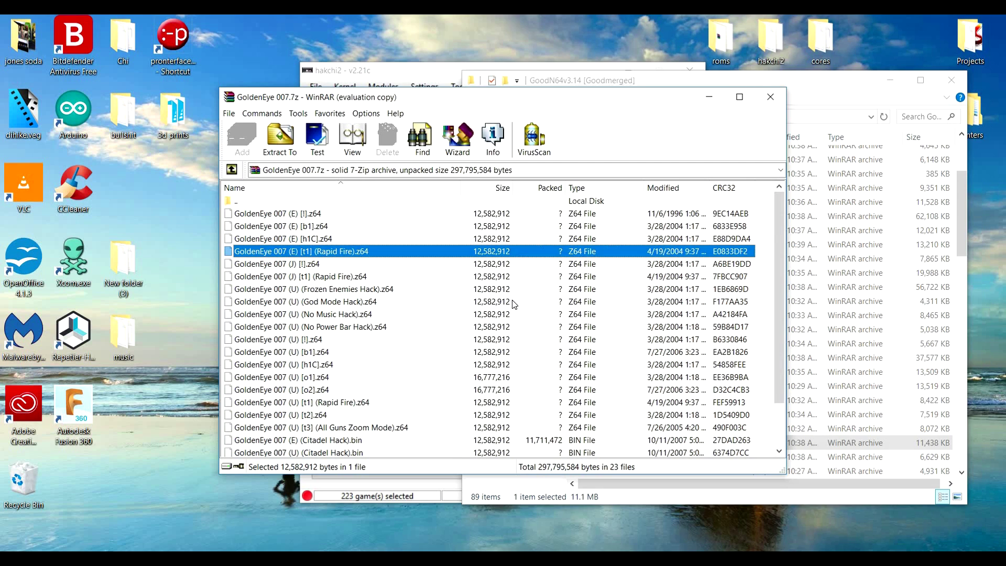
{"action": "scroll", "coordinate": [513, 304], "scroll_direction": "down", "scroll_amount": 2}
{"action": "scroll", "coordinate": [299, 255], "scroll_direction": "up", "scroll_amount": 2}
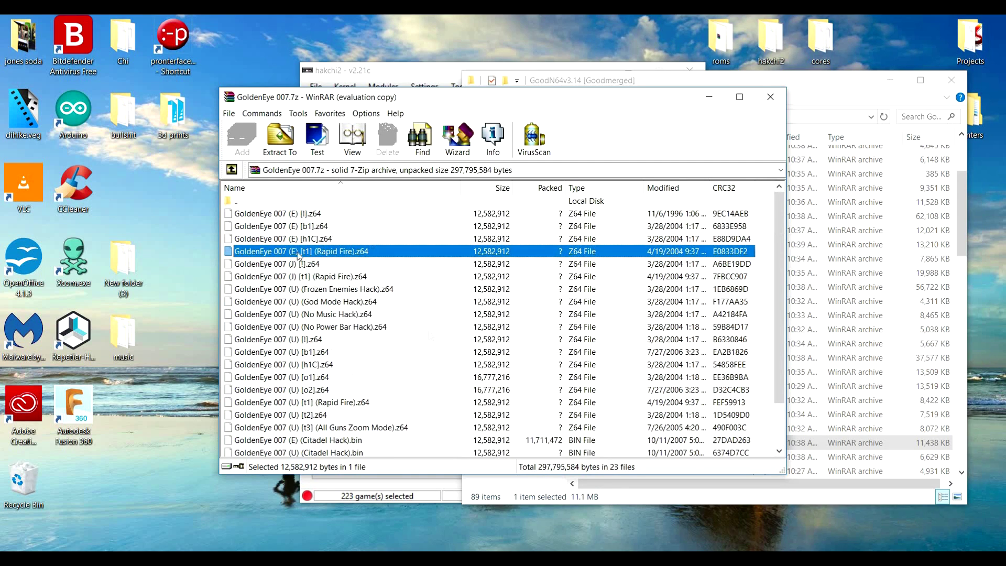
{"action": "left_click", "coordinate": [330, 213]}
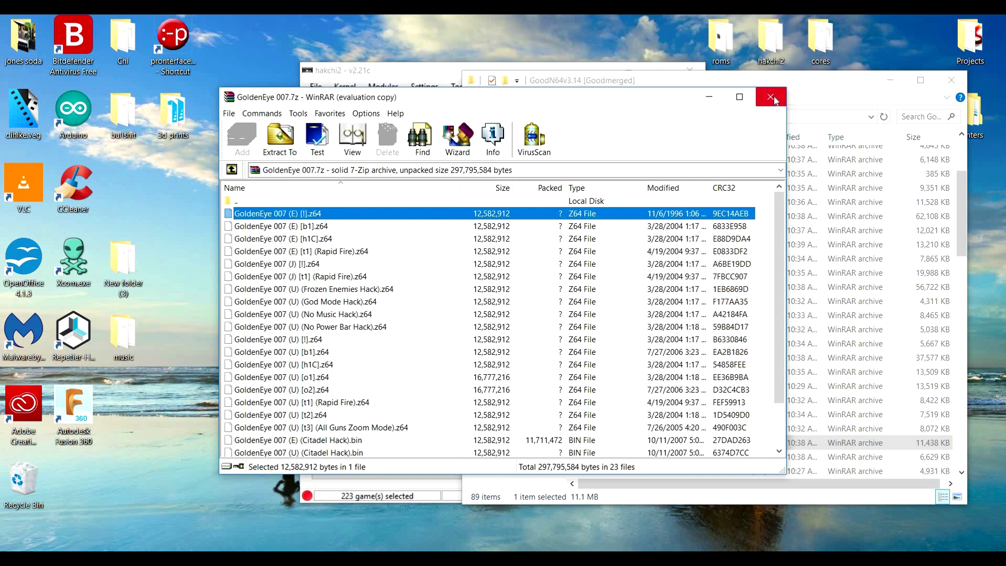
{"action": "left_click", "coordinate": [231, 169]}
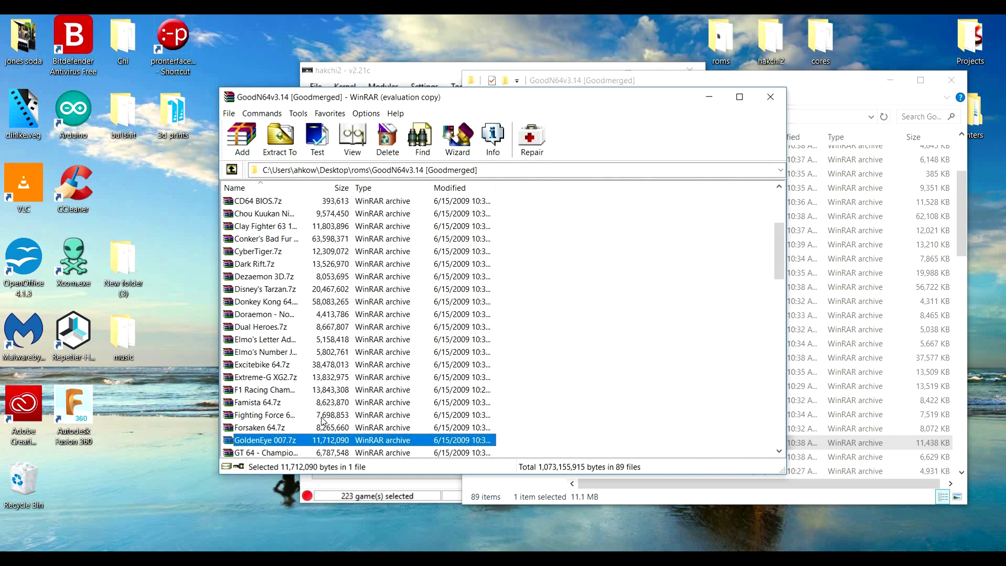
- Open Knockout Kings 2000.7z, select its first Z64 ROM, then close the archive
{"action": "scroll", "coordinate": [276, 294], "scroll_direction": "down", "scroll_amount": 5}
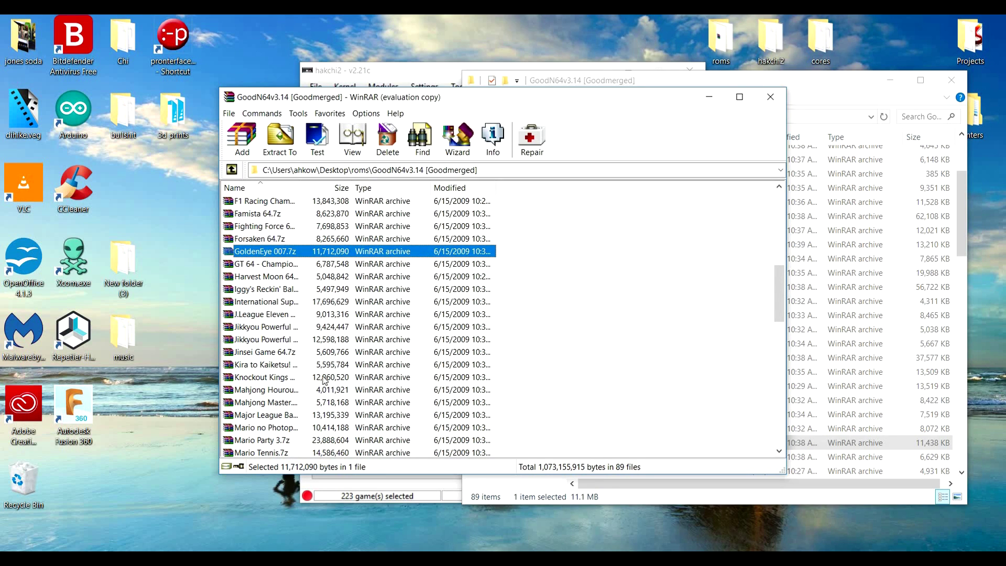
{"action": "double_click", "coordinate": [322, 377]}
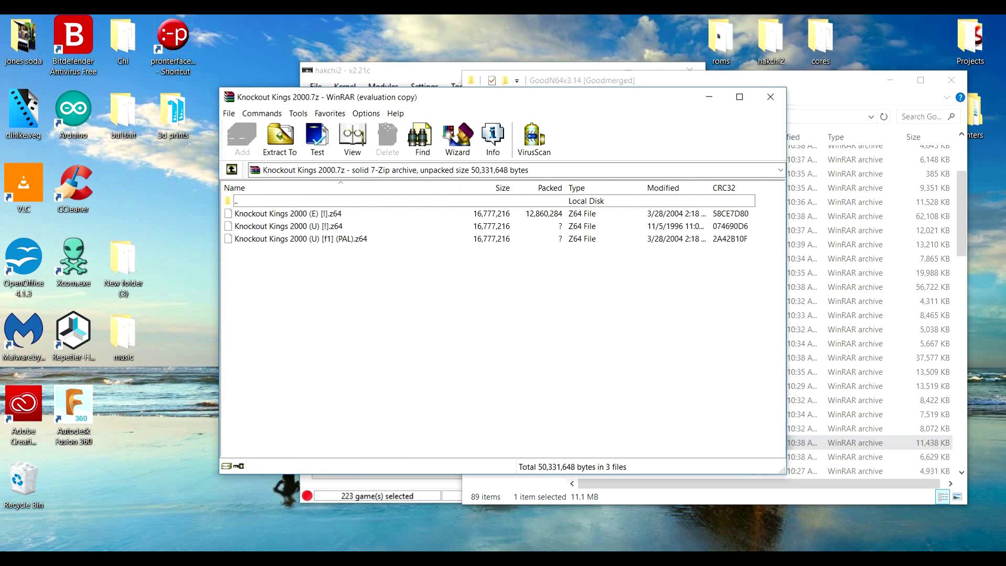
{"action": "left_click_drag", "start_coordinate": [501, 108], "coordinate": [740, 100]}
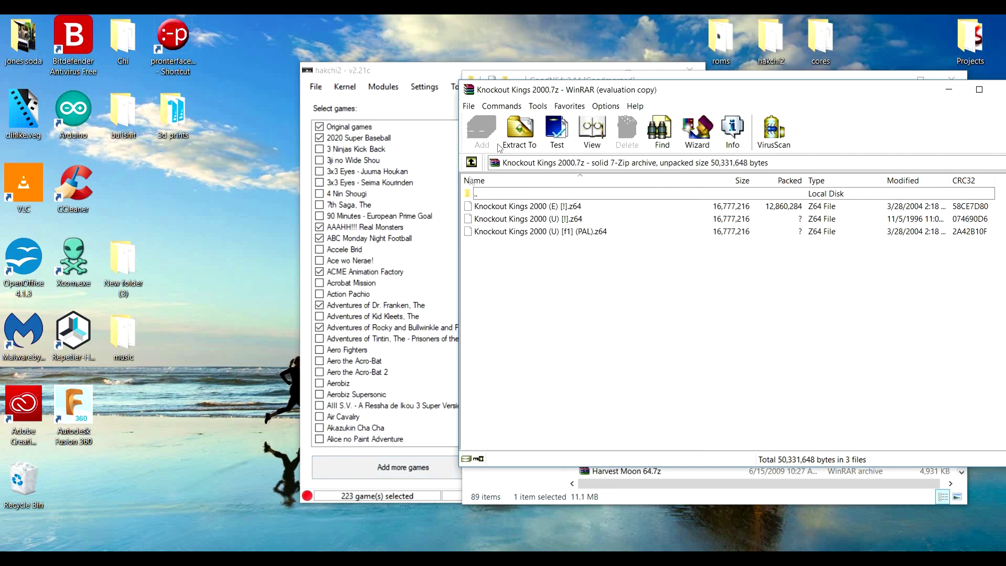
{"action": "left_click", "coordinate": [471, 195]}
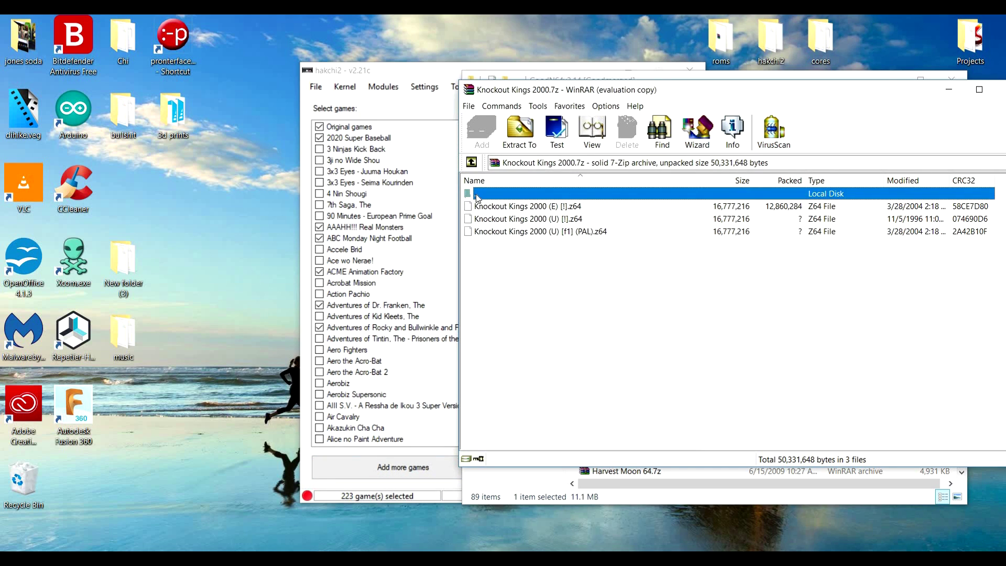
{"action": "left_click", "coordinate": [476, 163]}
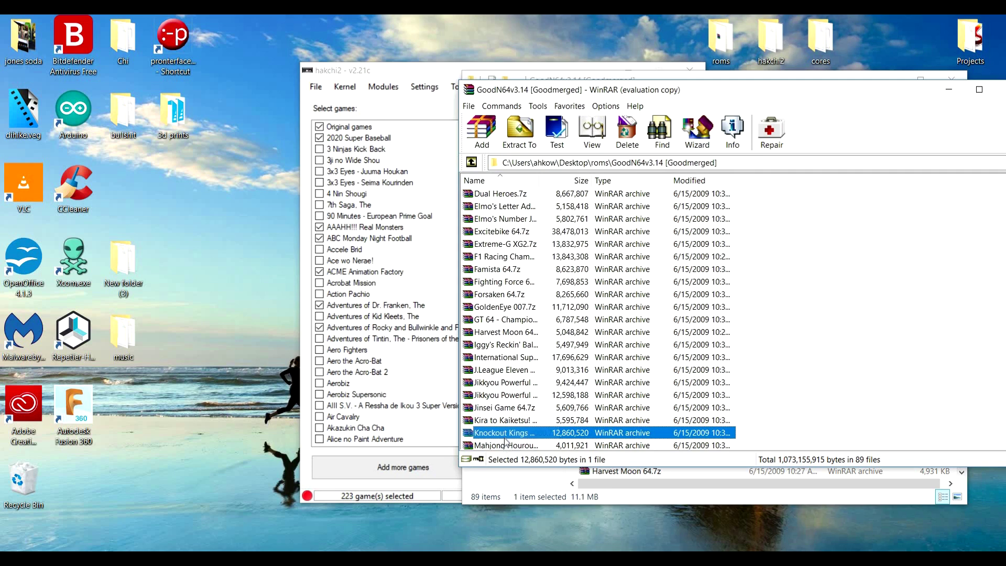
{"action": "double_click", "coordinate": [545, 434]}
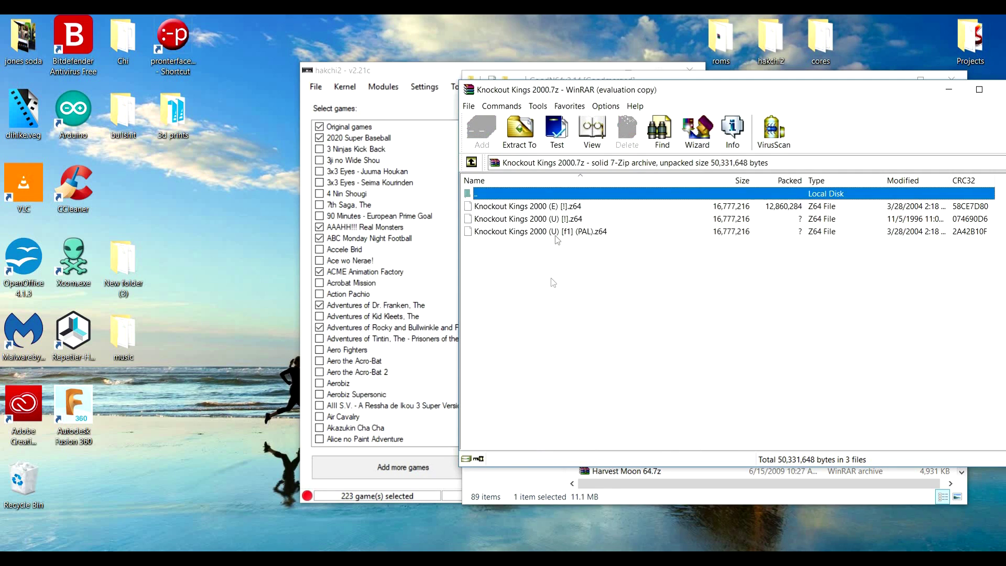
{"action": "left_click", "coordinate": [575, 207]}
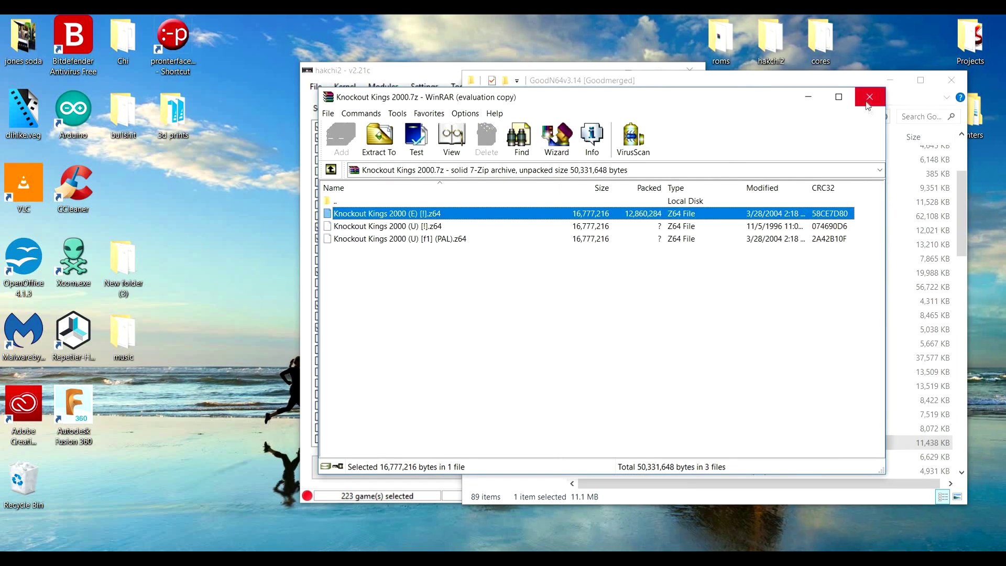
{"action": "left_click", "coordinate": [868, 104]}
- Close the N64 folder window and scroll hakchi2's game list down to the Doraemon entries
{"action": "left_click", "coordinate": [951, 80]}
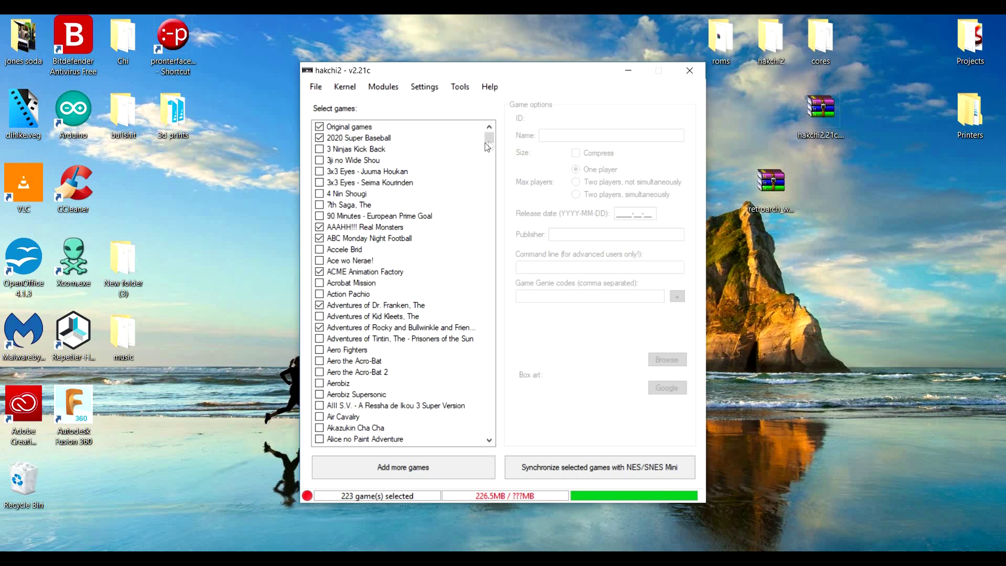
{"action": "left_click_drag", "start_coordinate": [490, 138], "coordinate": [488, 188]}
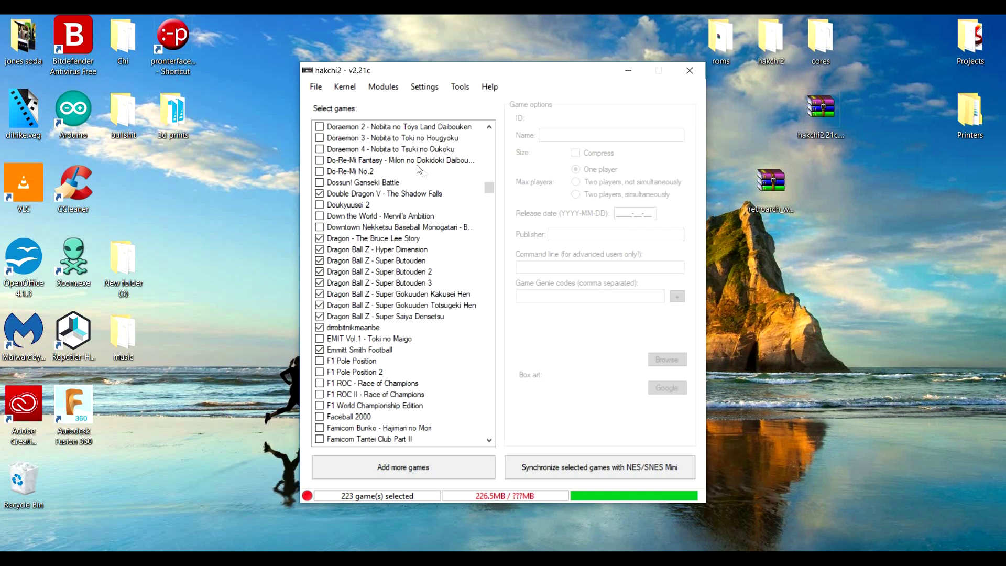
- Preview Do-Re-Mi Fantasy, Demolition Man's Genesis box art and Dennis the Menace
{"action": "left_click", "coordinate": [417, 162]}
{"action": "scroll", "coordinate": [416, 162], "scroll_direction": "up", "scroll_amount": 13}
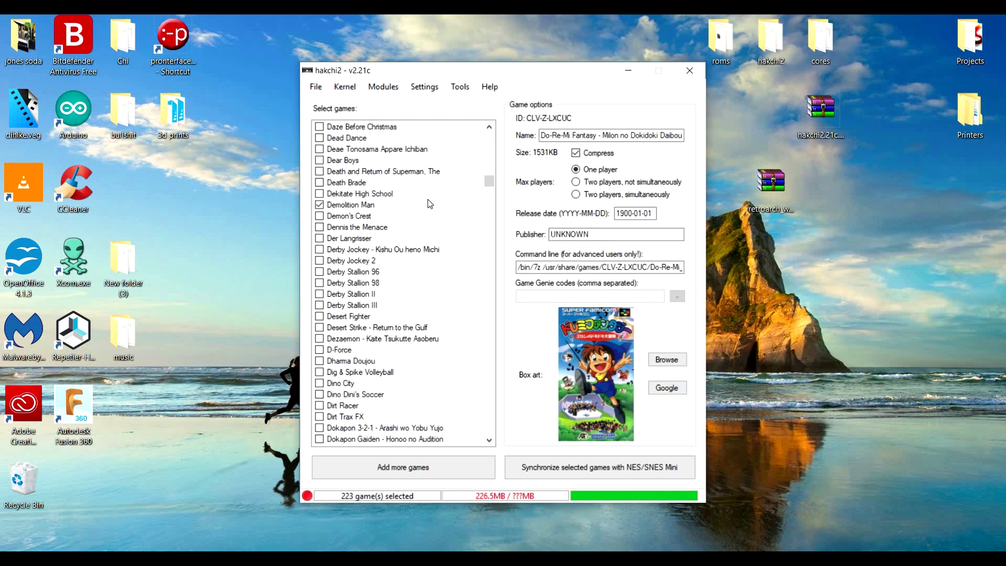
{"action": "left_click", "coordinate": [447, 214]}
{"action": "left_click", "coordinate": [360, 205]}
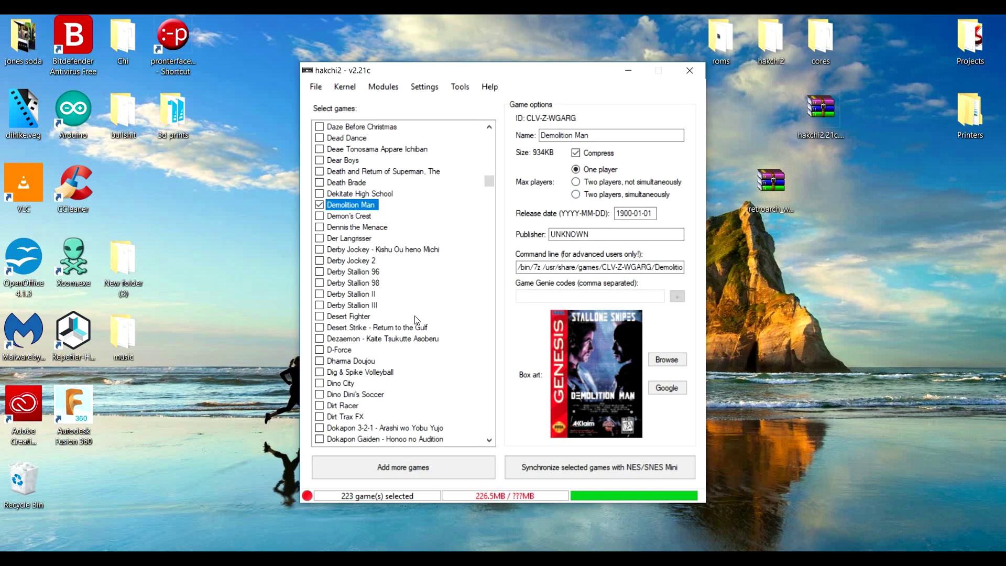
{"action": "left_click", "coordinate": [362, 227]}
- Preview Brett Hull Hockey, '95, BS Dr. Mario, Brutal, ending on Captain America and The Avengers
{"action": "scroll", "coordinate": [367, 227], "scroll_direction": "up", "scroll_amount": 20}
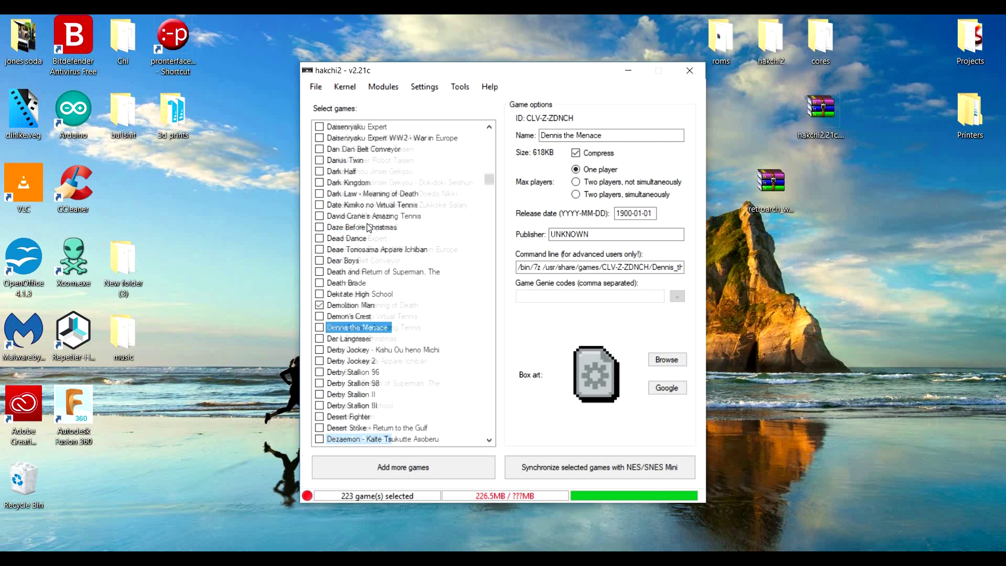
{"action": "scroll", "coordinate": [368, 228], "scroll_direction": "up", "scroll_amount": 20}
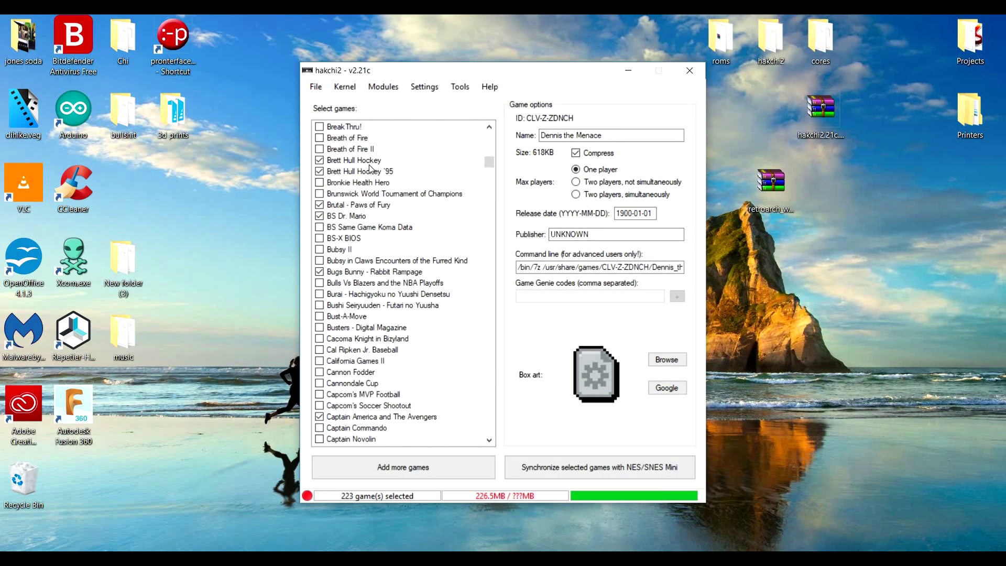
{"action": "left_click", "coordinate": [379, 149]}
{"action": "left_click", "coordinate": [369, 162]}
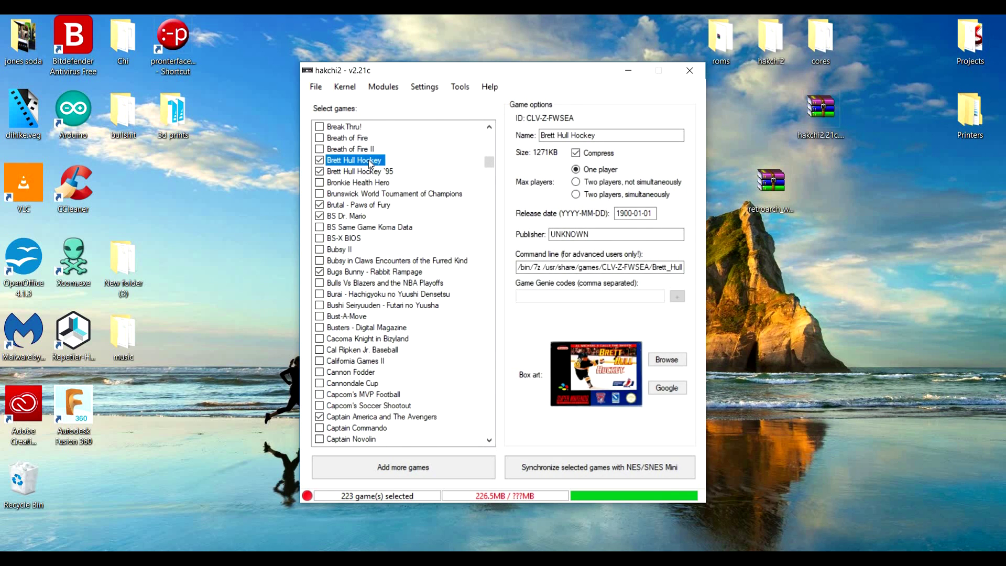
{"action": "left_click", "coordinate": [361, 173]}
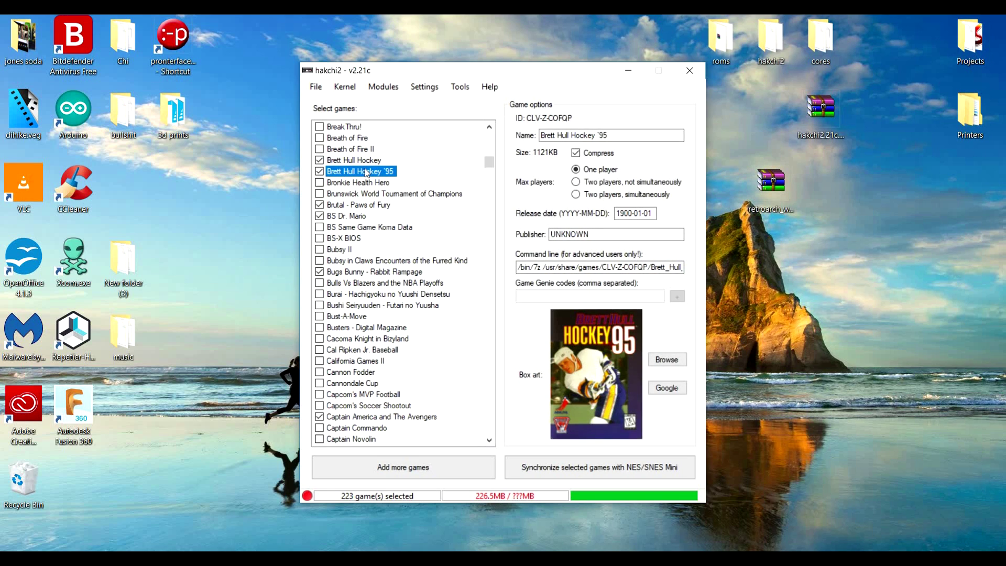
{"action": "left_click", "coordinate": [364, 161]}
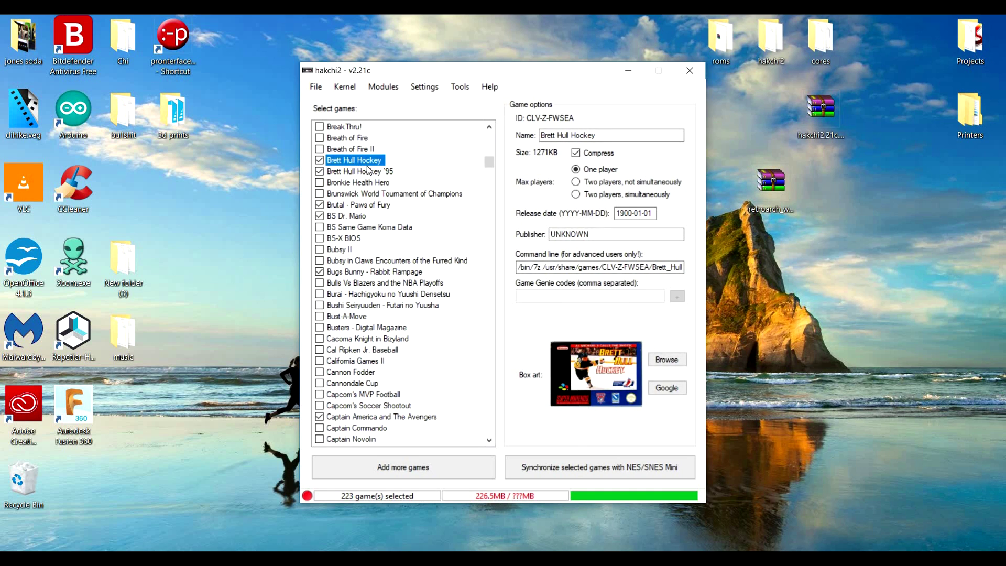
{"action": "left_click", "coordinate": [355, 217]}
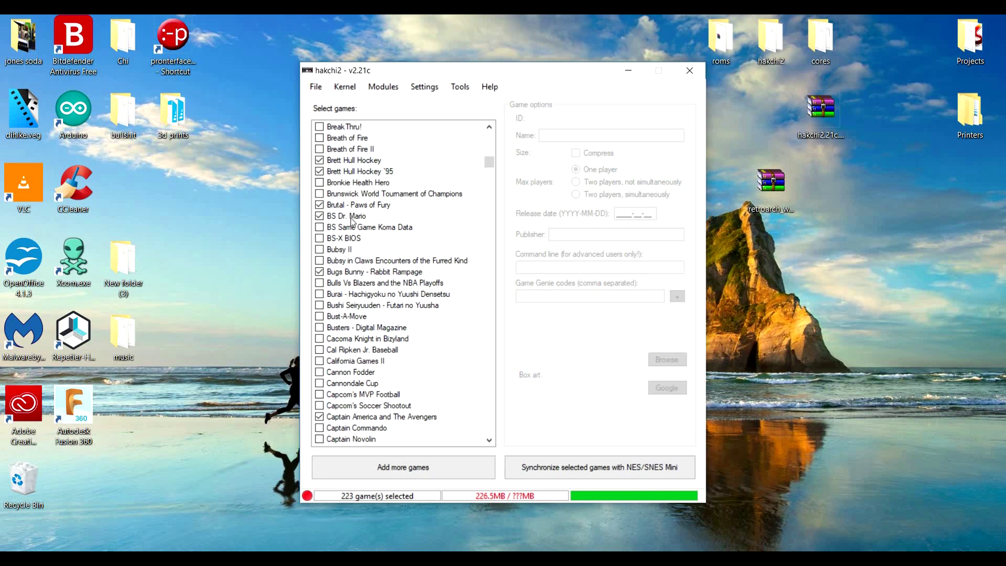
{"action": "left_click", "coordinate": [356, 206]}
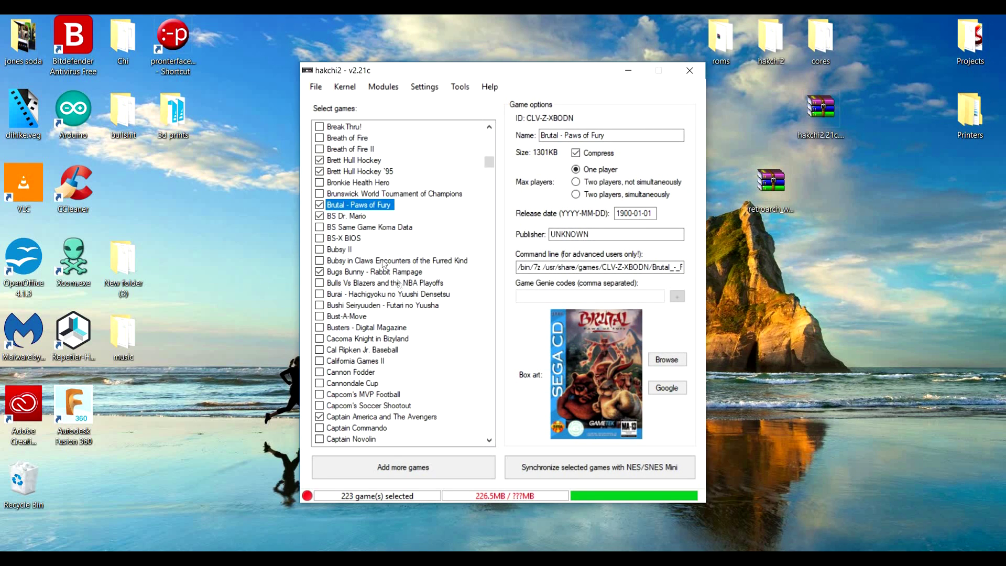
{"action": "left_click", "coordinate": [369, 418]}
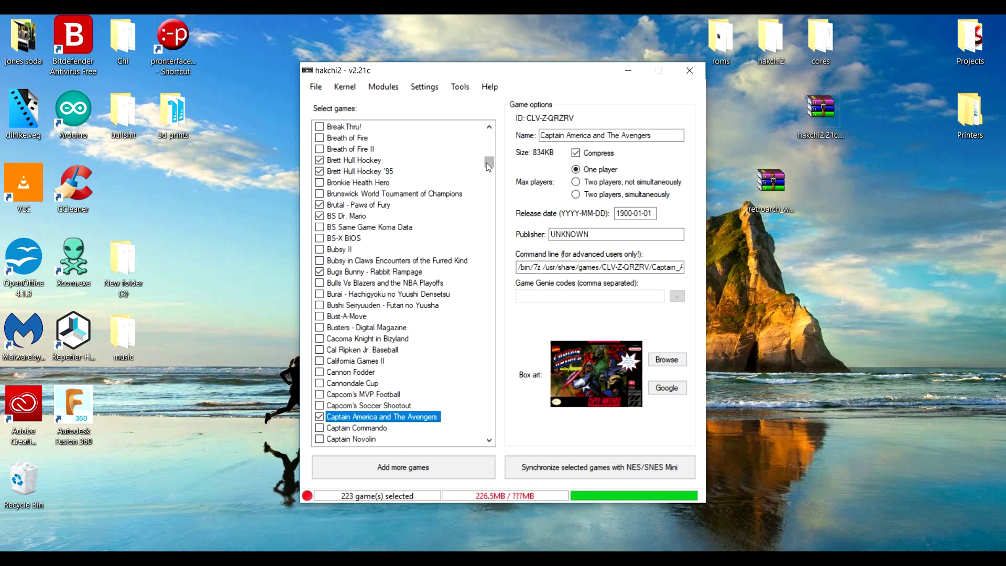
{"action": "left_click_drag", "start_coordinate": [486, 162], "coordinate": [508, 273]}
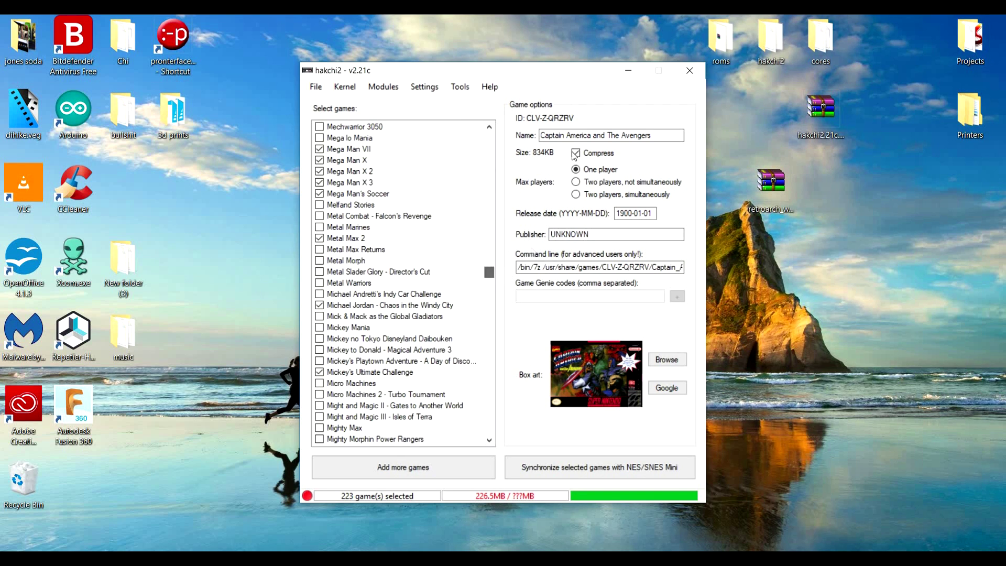